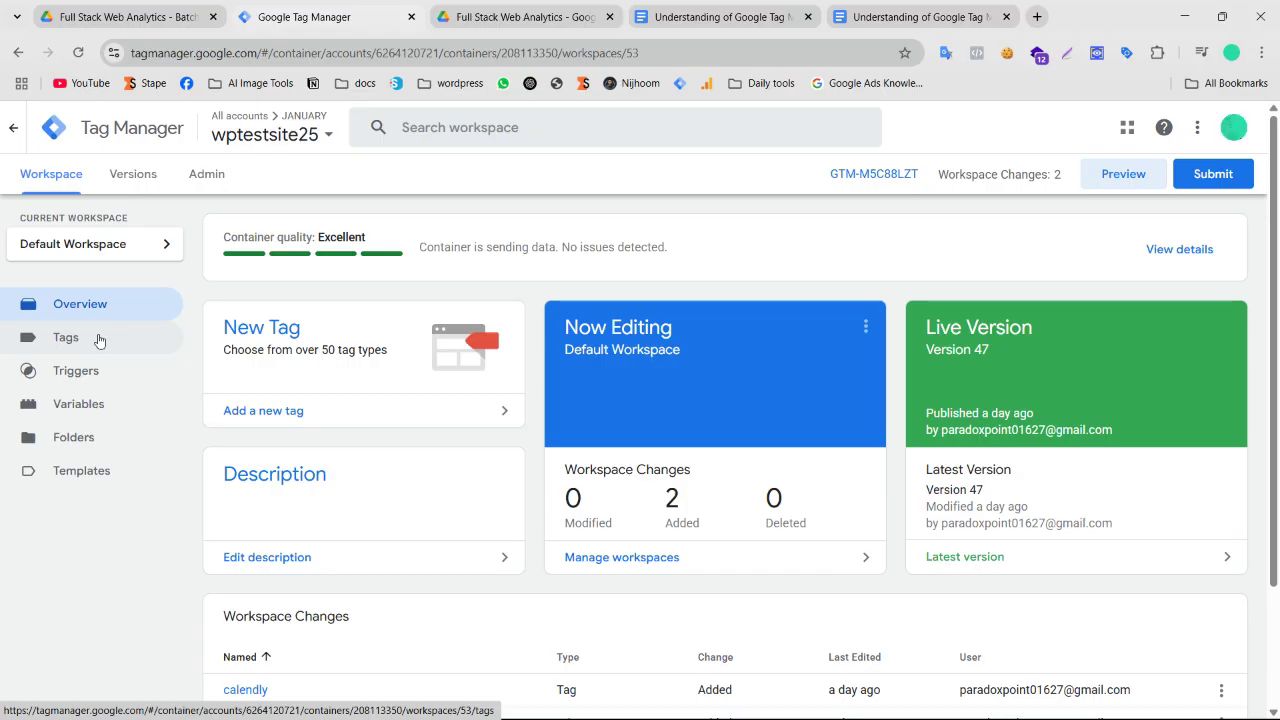
# Step: Start a new tag in the workspace and bring up the available tag types for its configuration
pyautogui.click(99, 341)
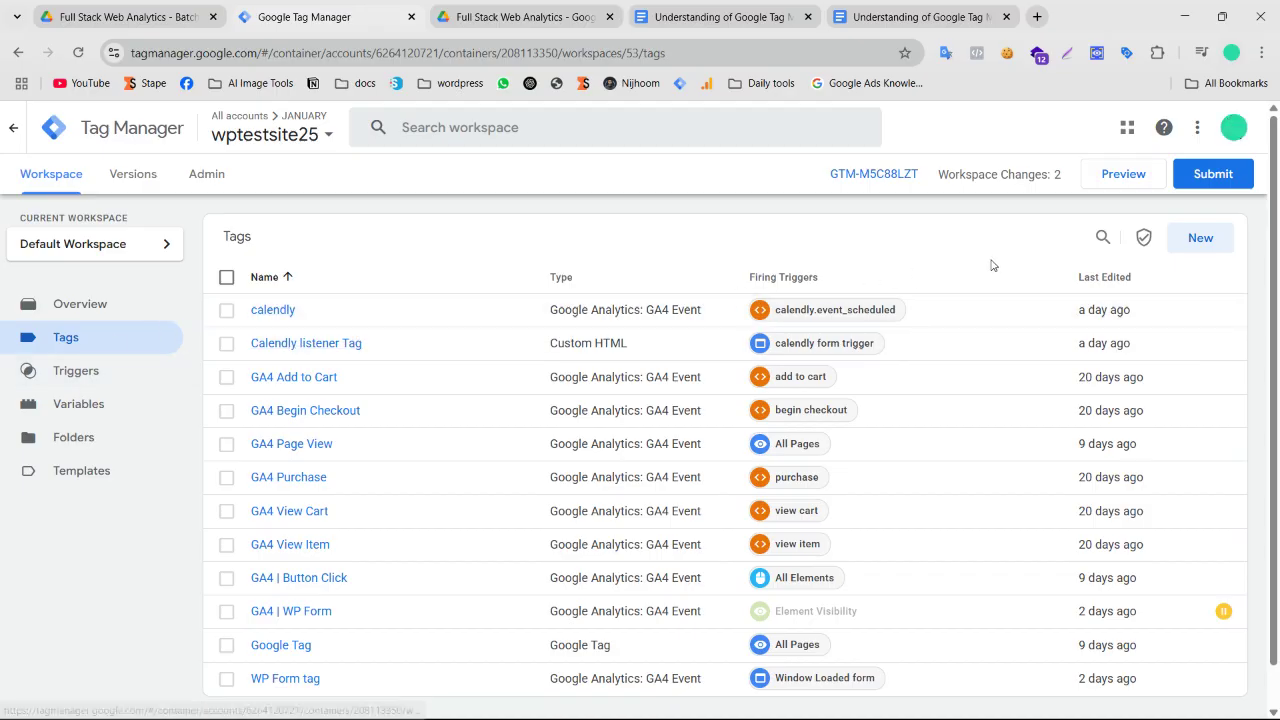
pyautogui.click(1200, 238)
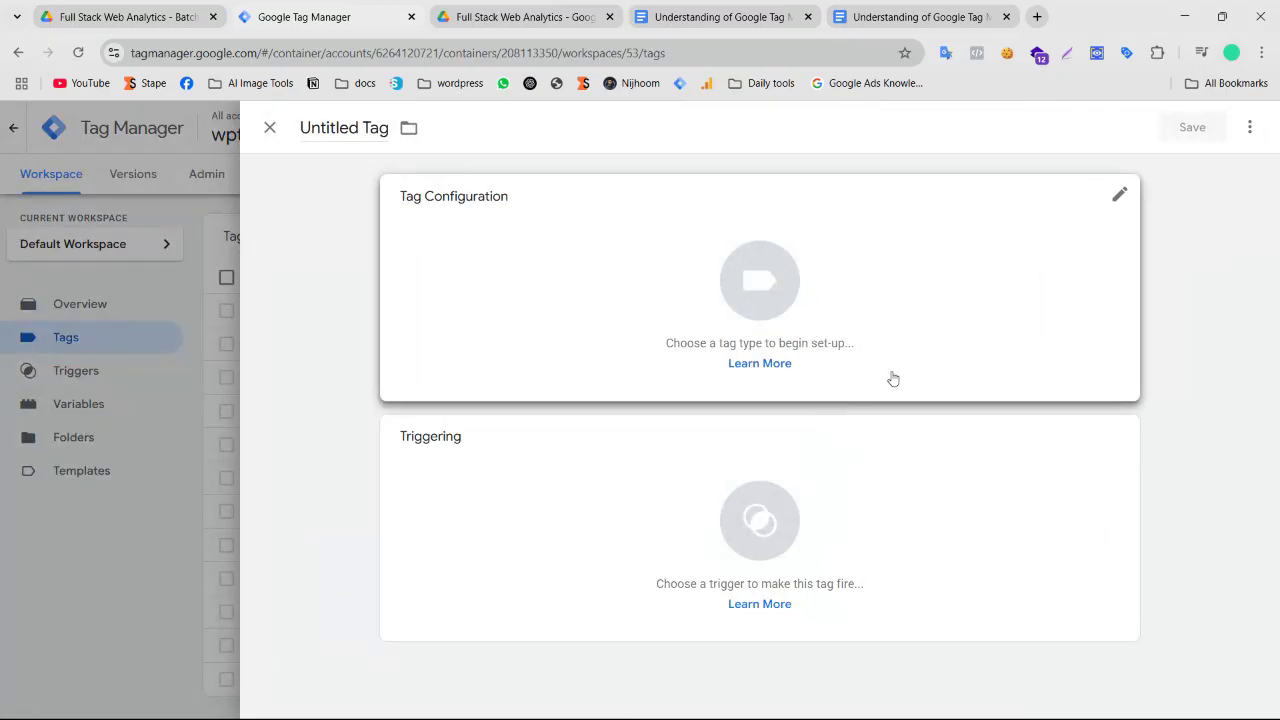
pyautogui.click(832, 309)
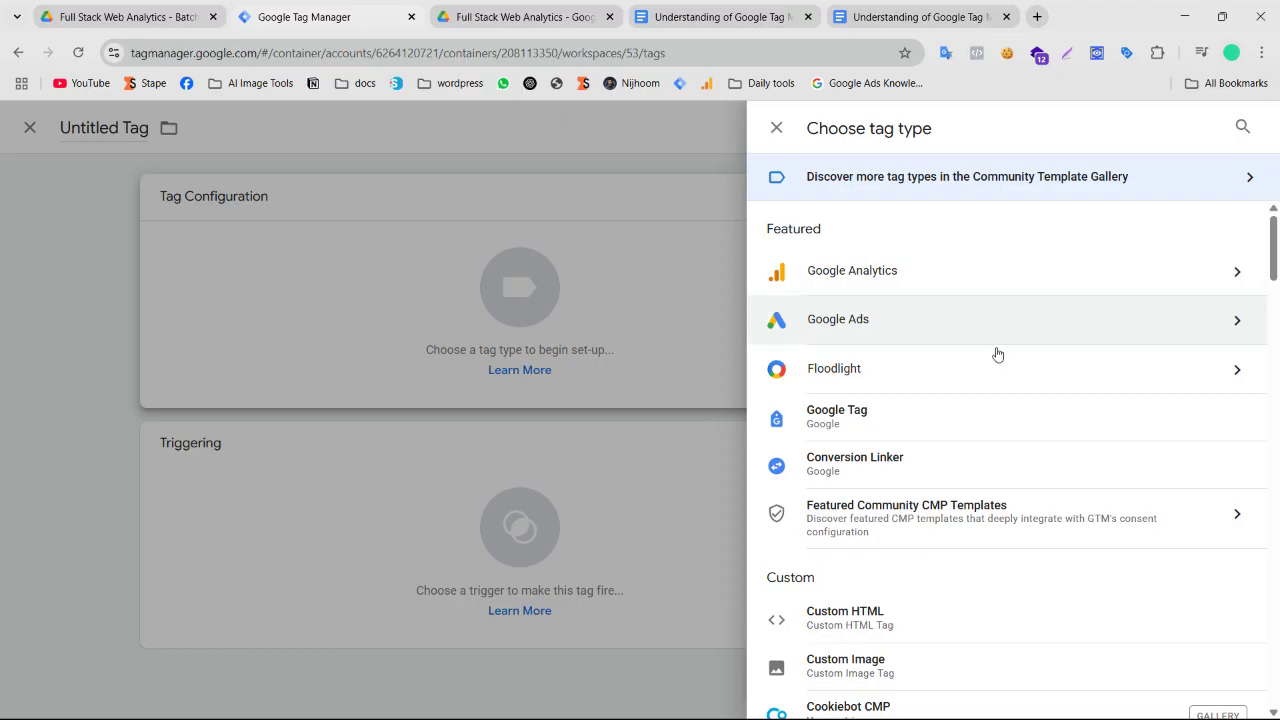
# Step: Examine the featured, custom and other tag types available for the new tag, and leave without choosing one
pyautogui.scroll(-2, 1033, 363)
pyautogui.scroll(-2, 1033, 363)
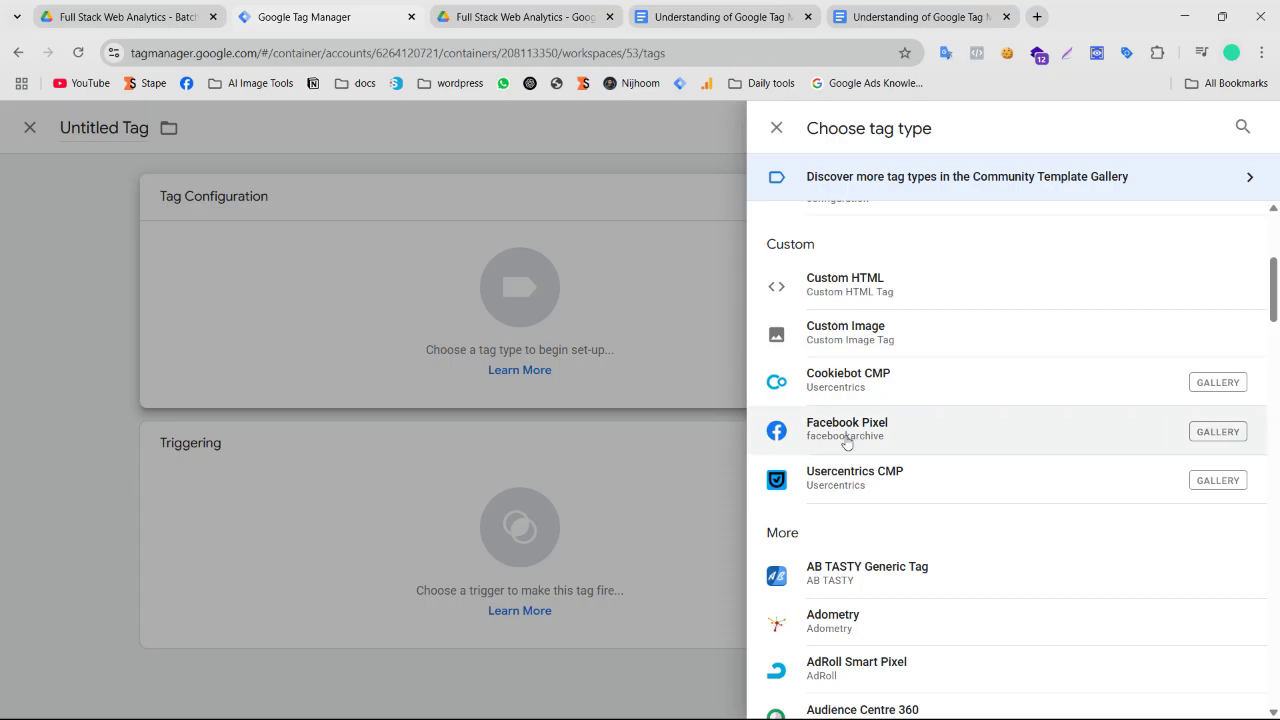
pyautogui.scroll(-2, 846, 443)
pyautogui.scroll(-2, 846, 432)
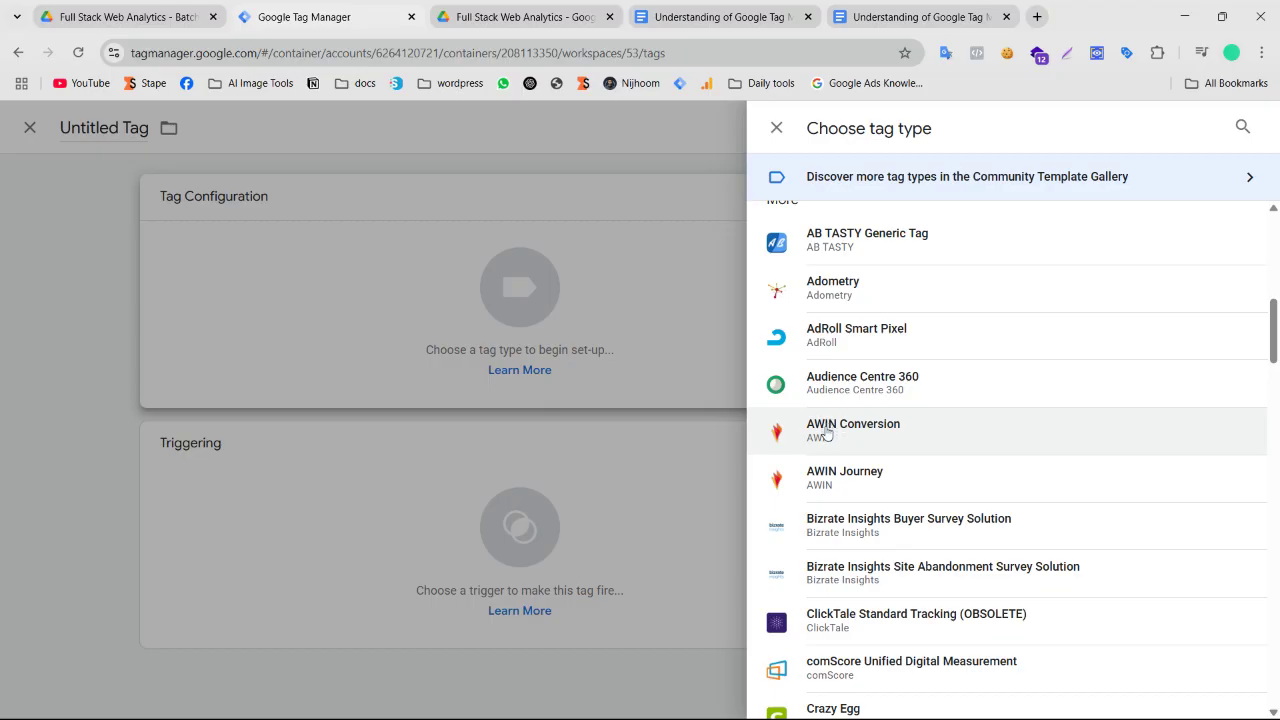
pyautogui.scroll(-7, 826, 432)
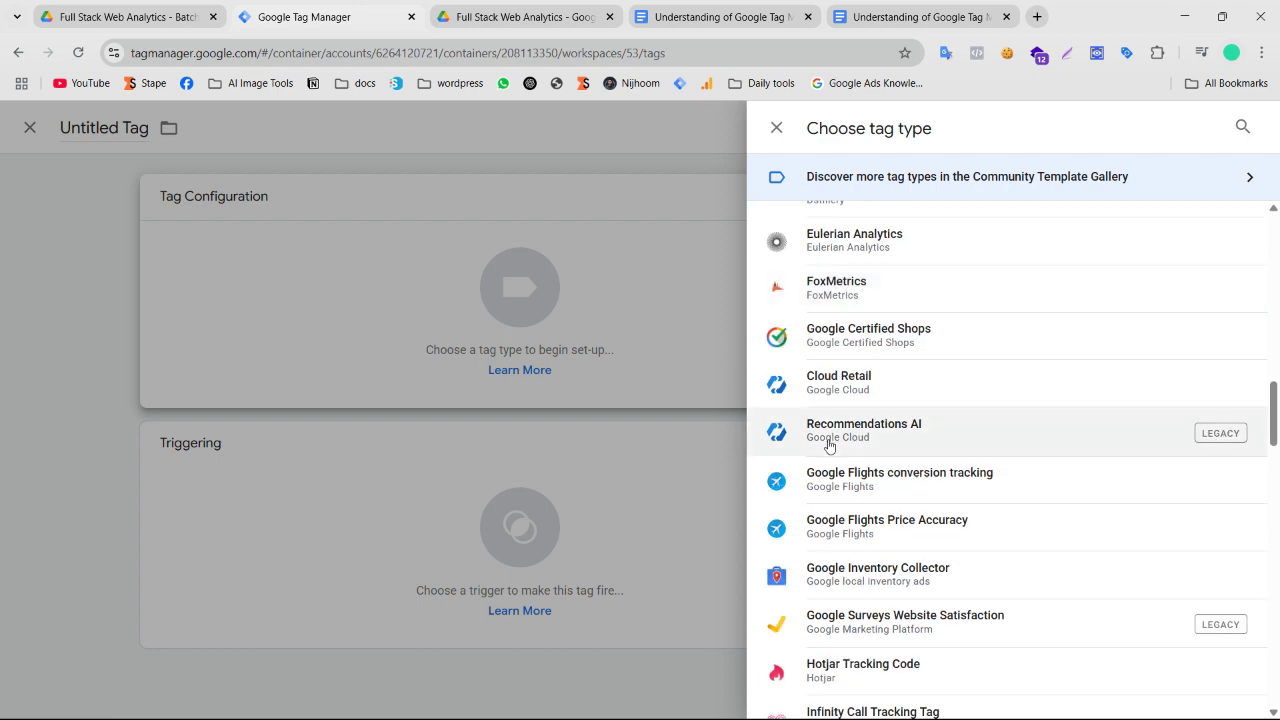
pyautogui.scroll(-3, 831, 460)
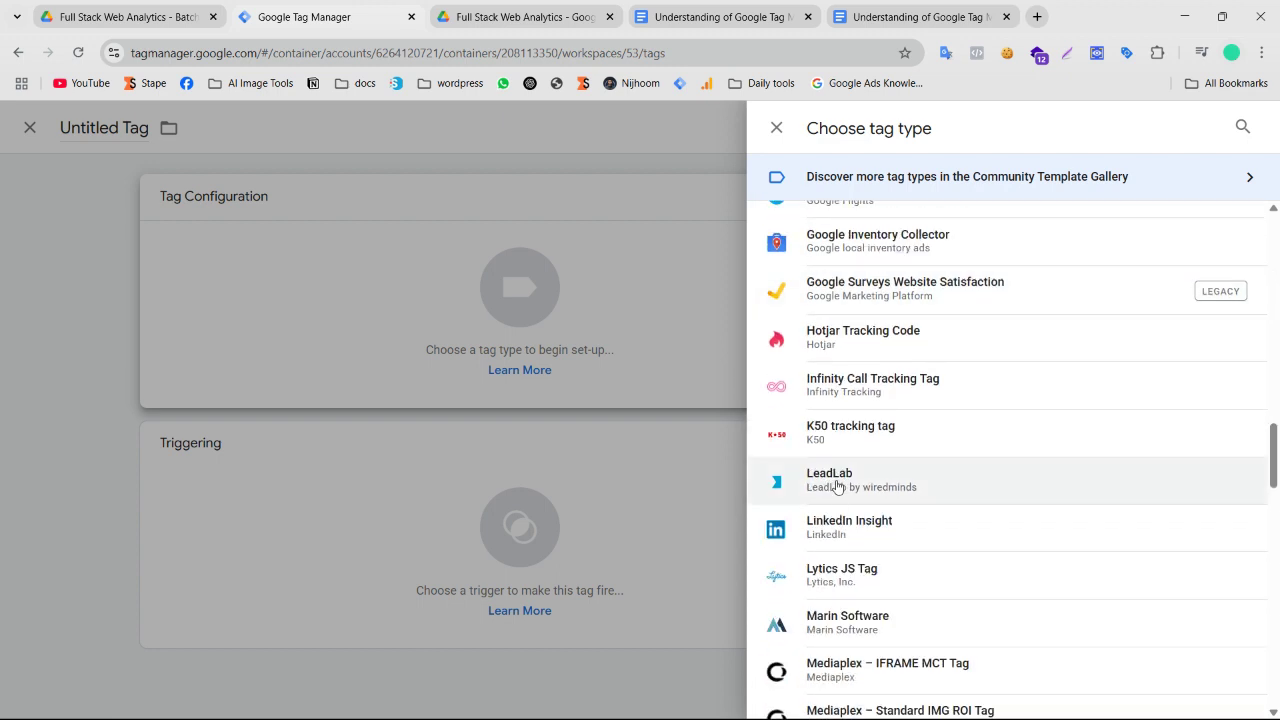
pyautogui.scroll(-3, 838, 507)
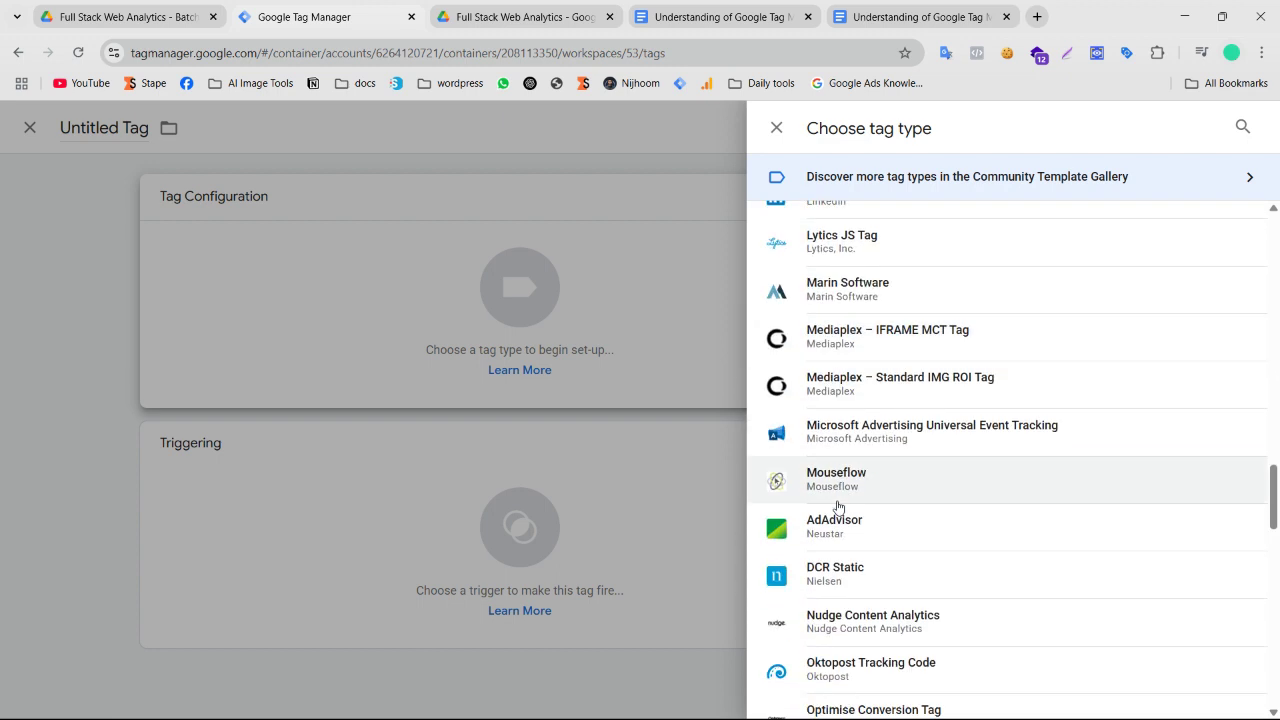
pyautogui.scroll(-1, 838, 507)
pyautogui.scroll(-2, 838, 497)
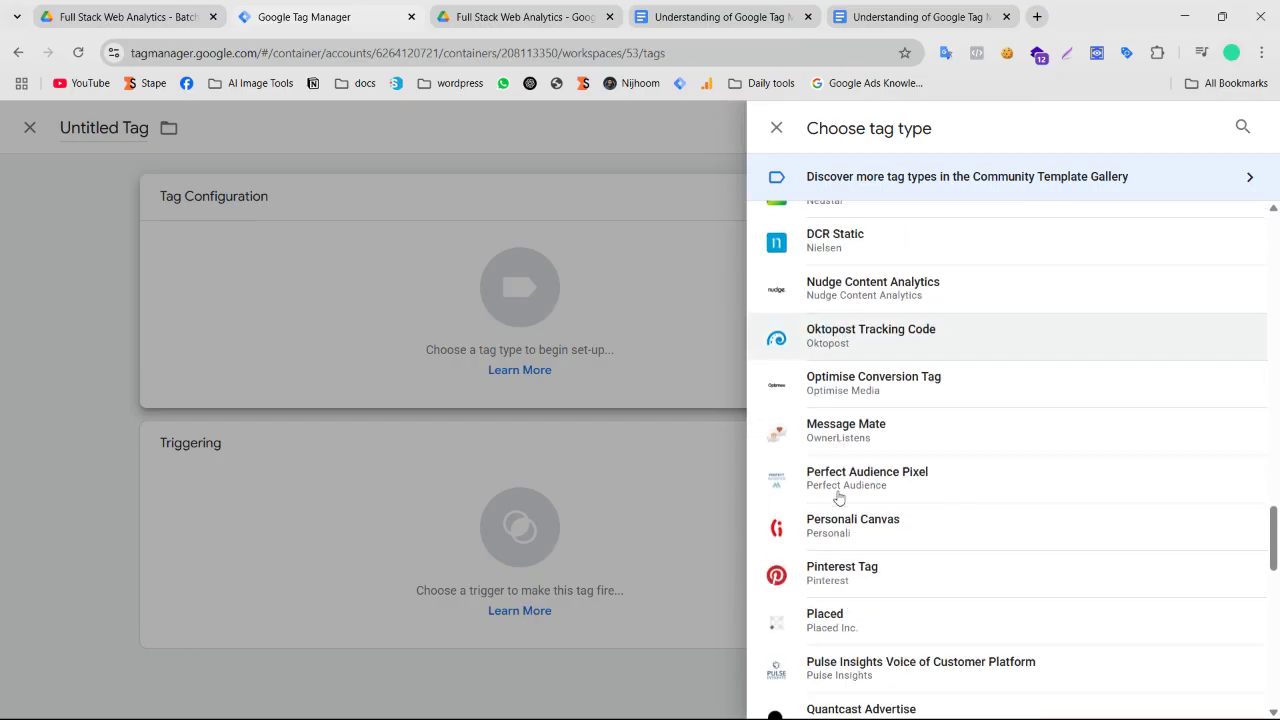
pyautogui.scroll(-6, 839, 499)
pyautogui.scroll(6, 842, 508)
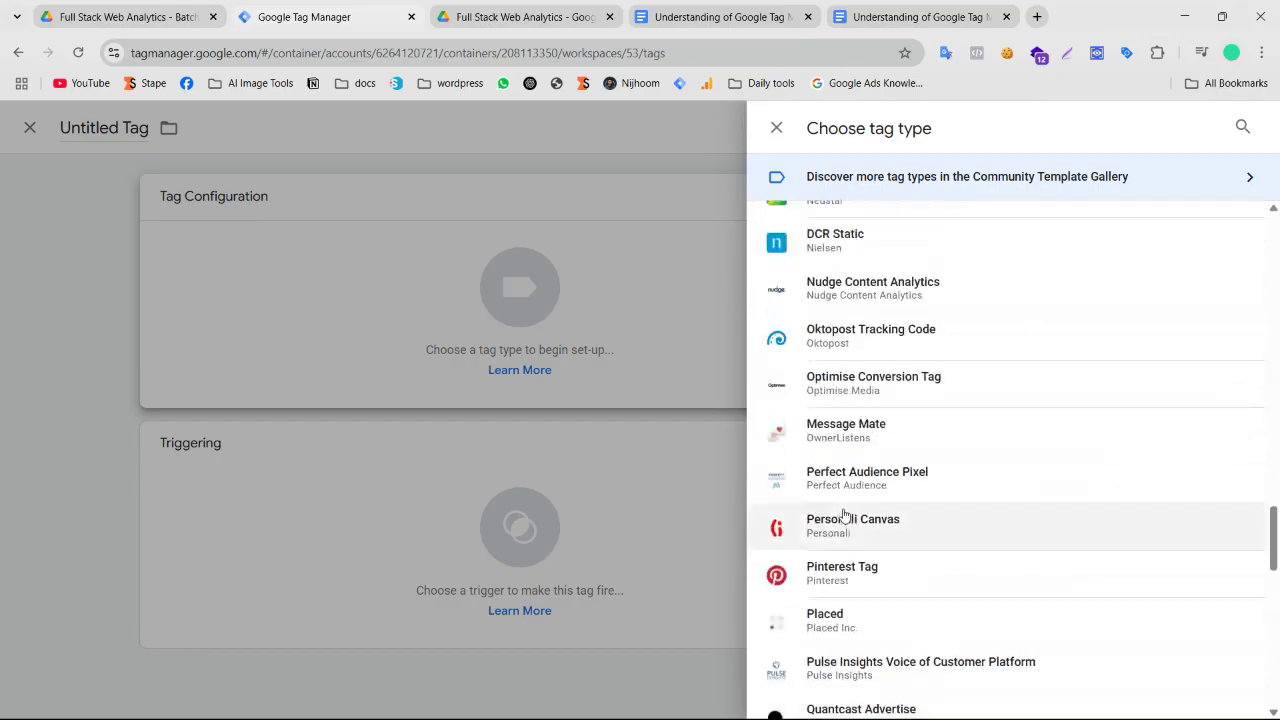
pyautogui.scroll(20, 843, 512)
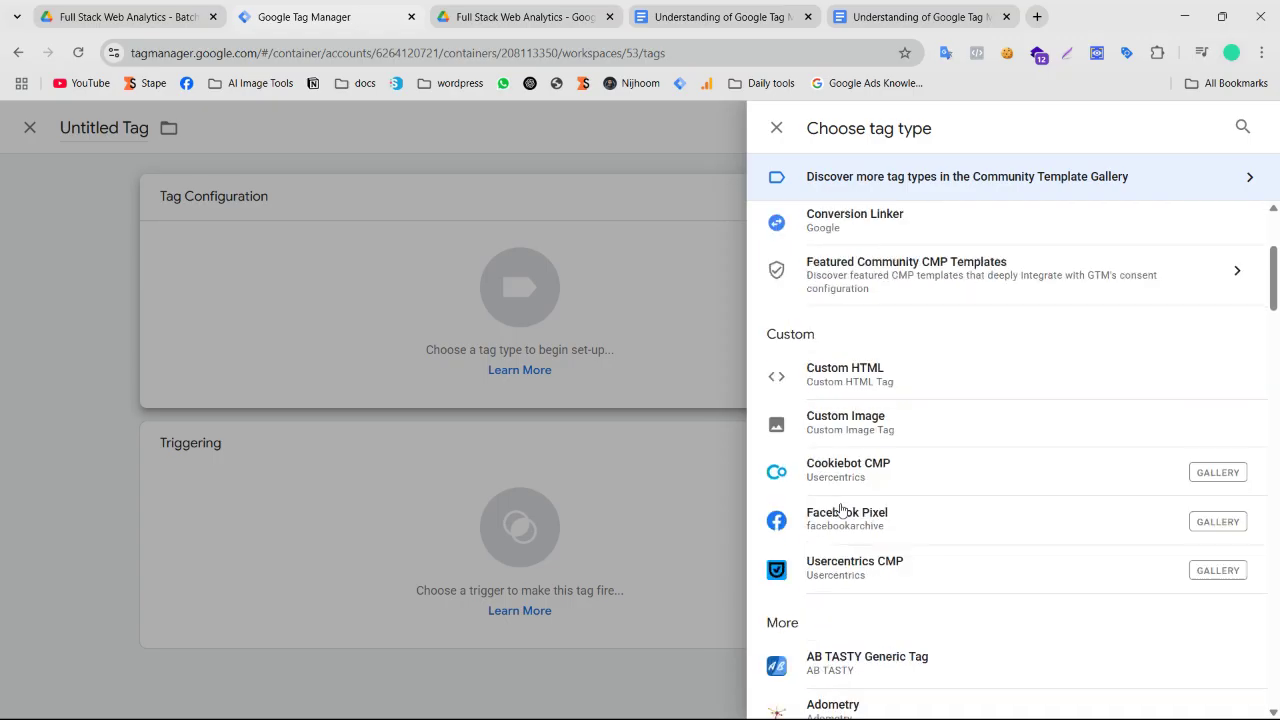
pyautogui.scroll(3, 843, 510)
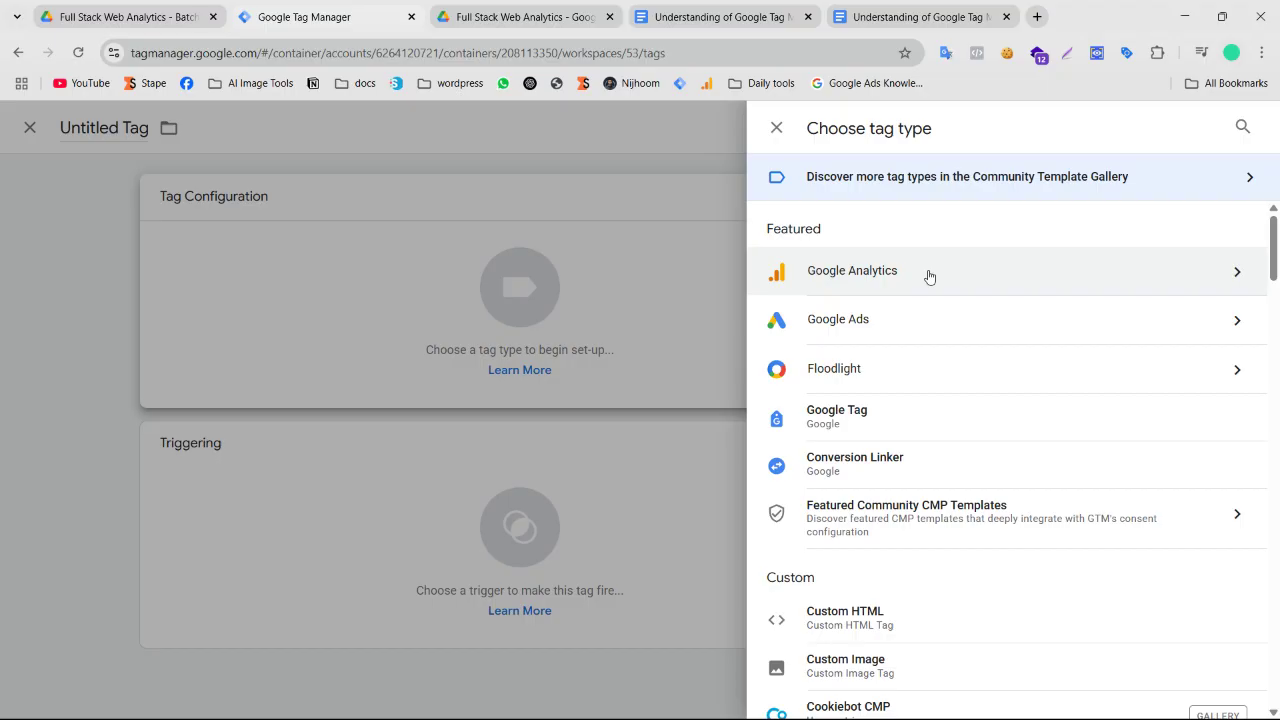
pyautogui.click(617, 358)
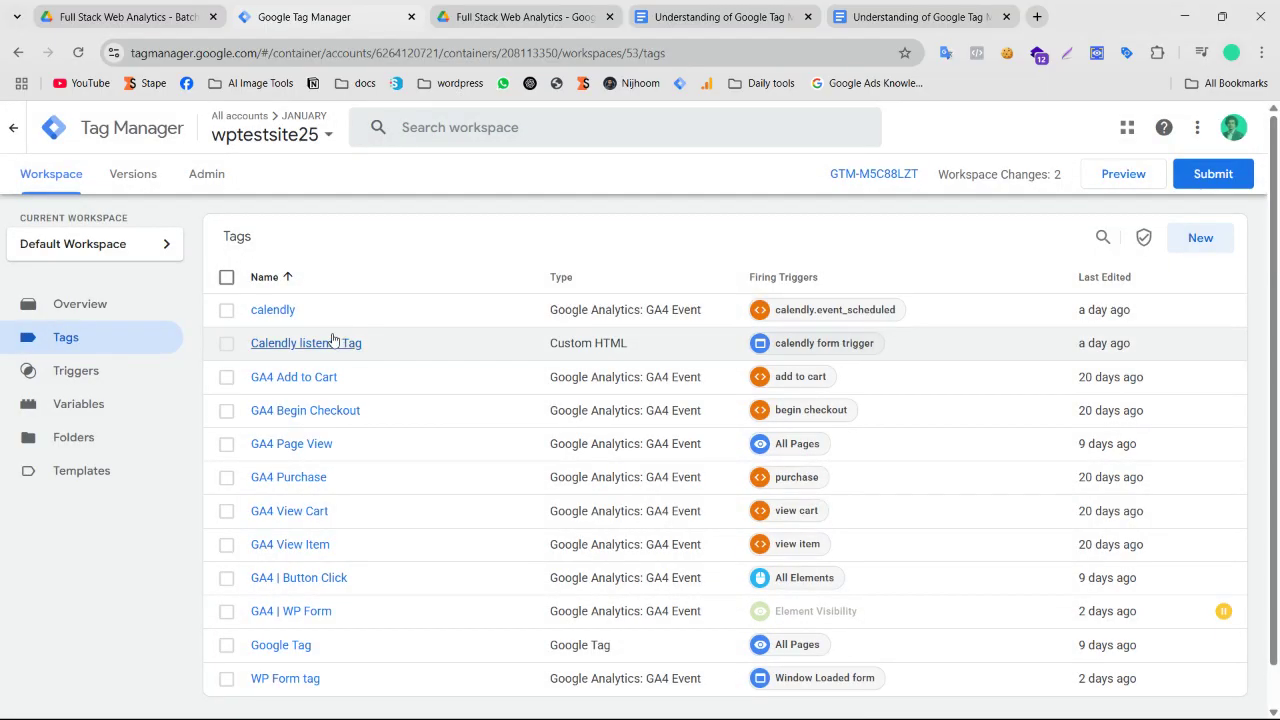
# Step: Review the container's existing triggers with their event types and filters
pyautogui.click(118, 380)
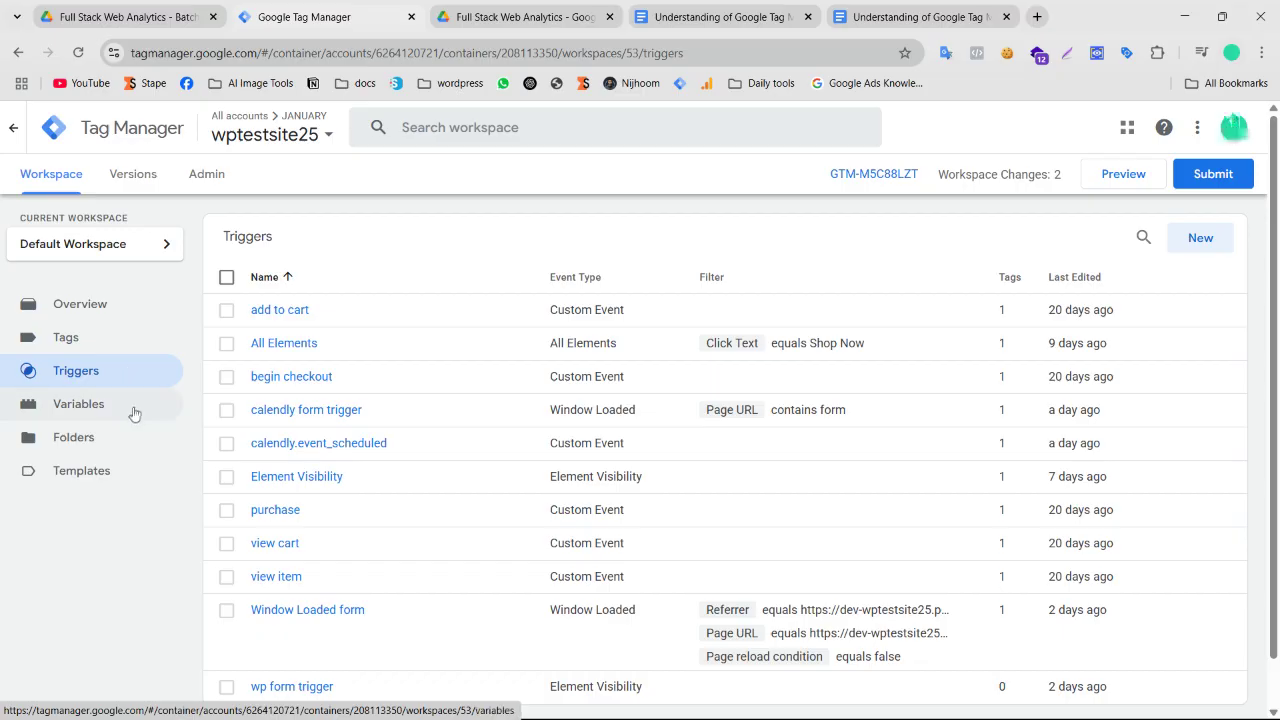
pyautogui.scroll(-1, 450, 385)
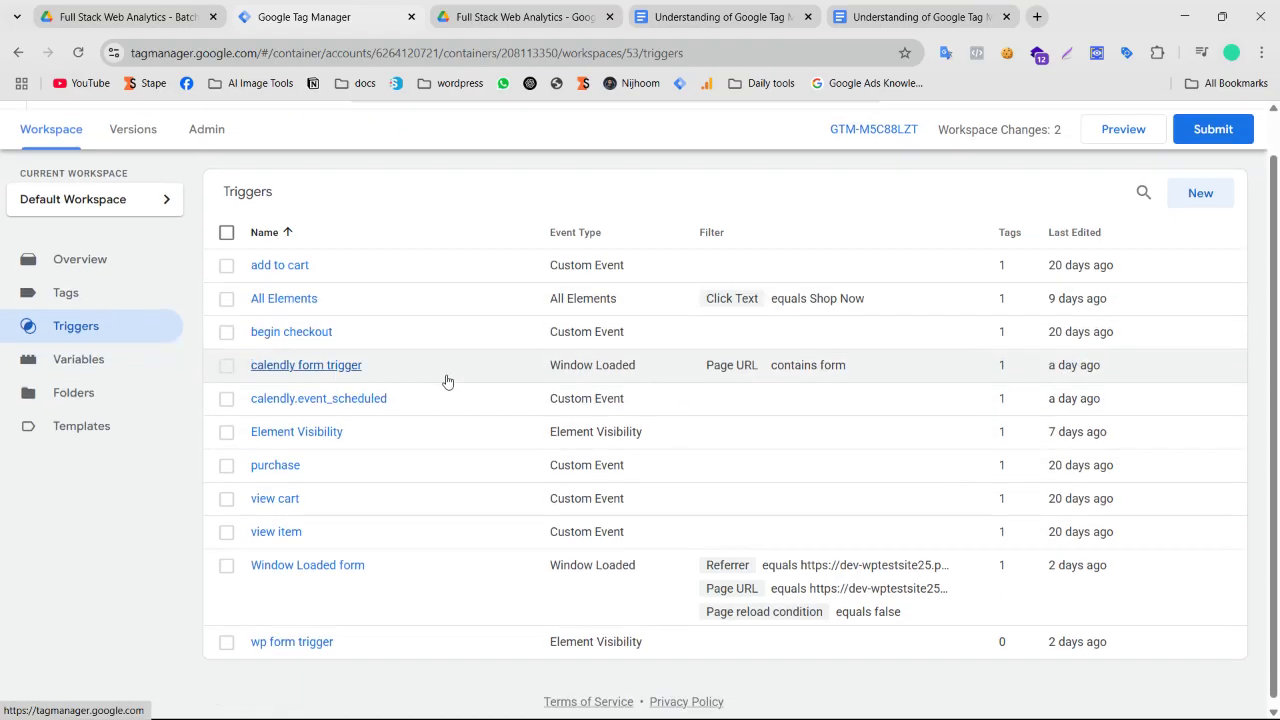
pyautogui.scroll(1, 470, 420)
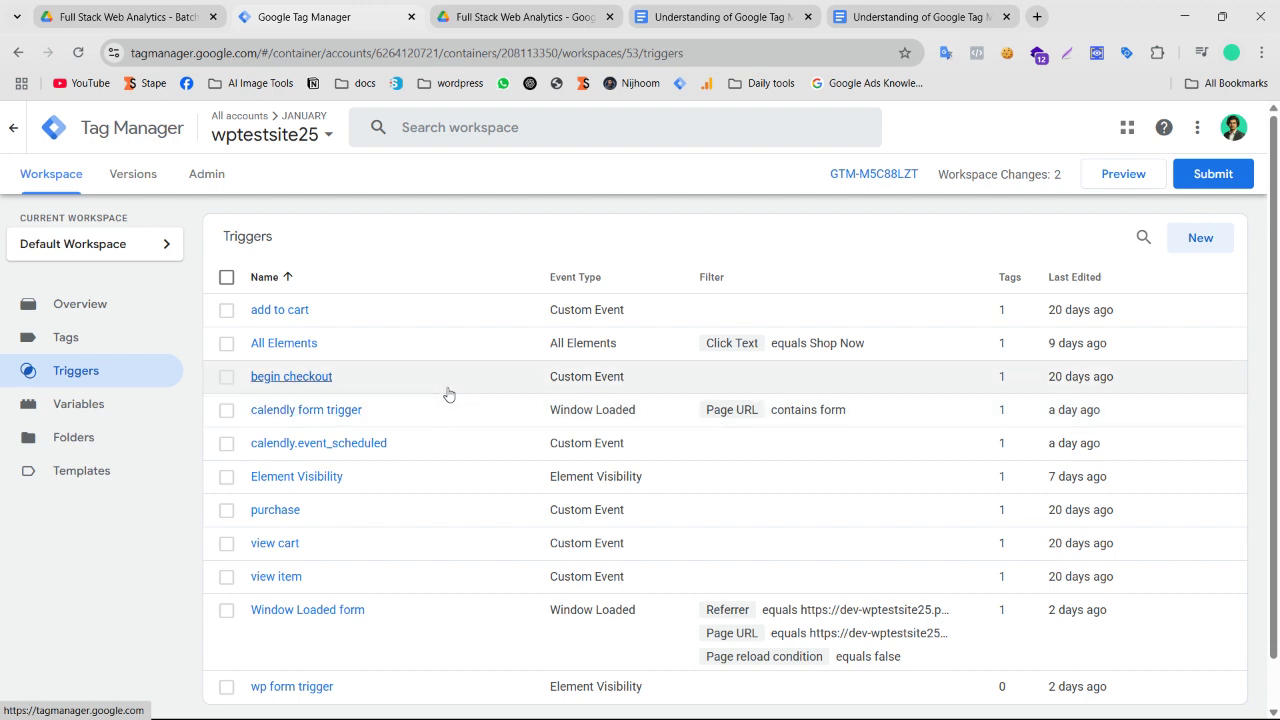
# Step: Start a new trigger, examine the page view, click, user engagement and other trigger types, and discard it
pyautogui.click(1201, 240)
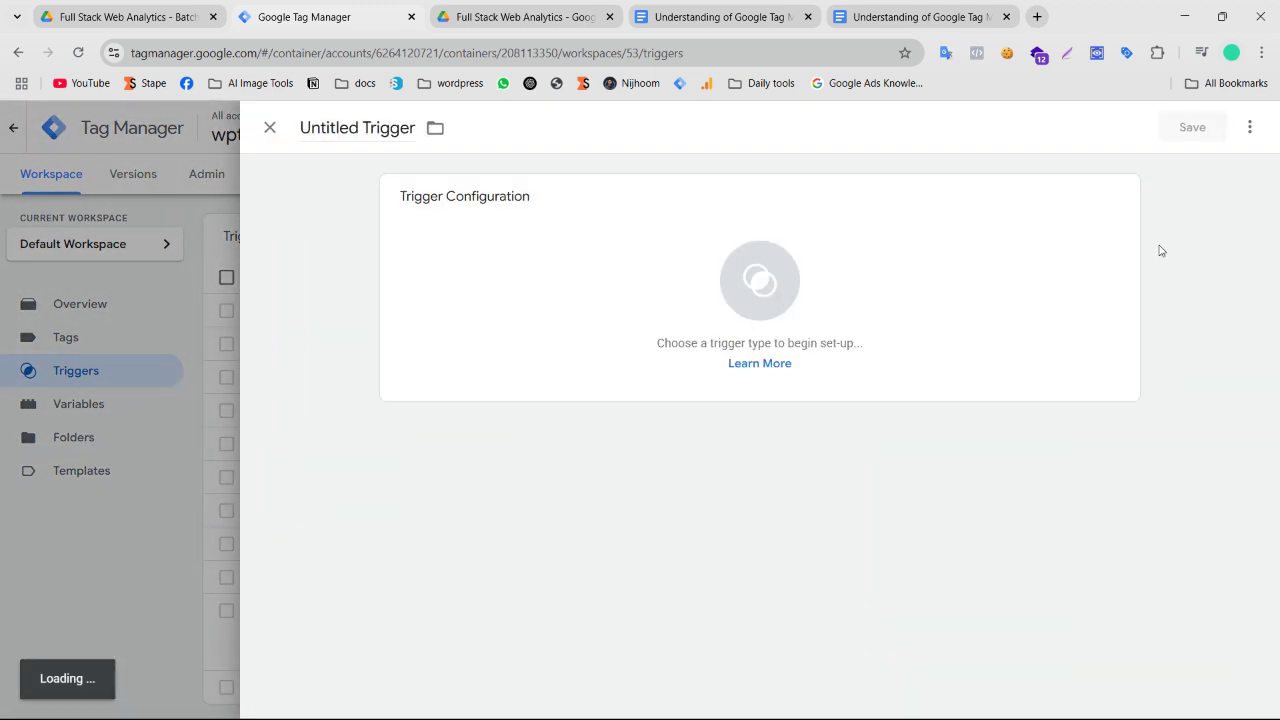
pyautogui.click(1006, 266)
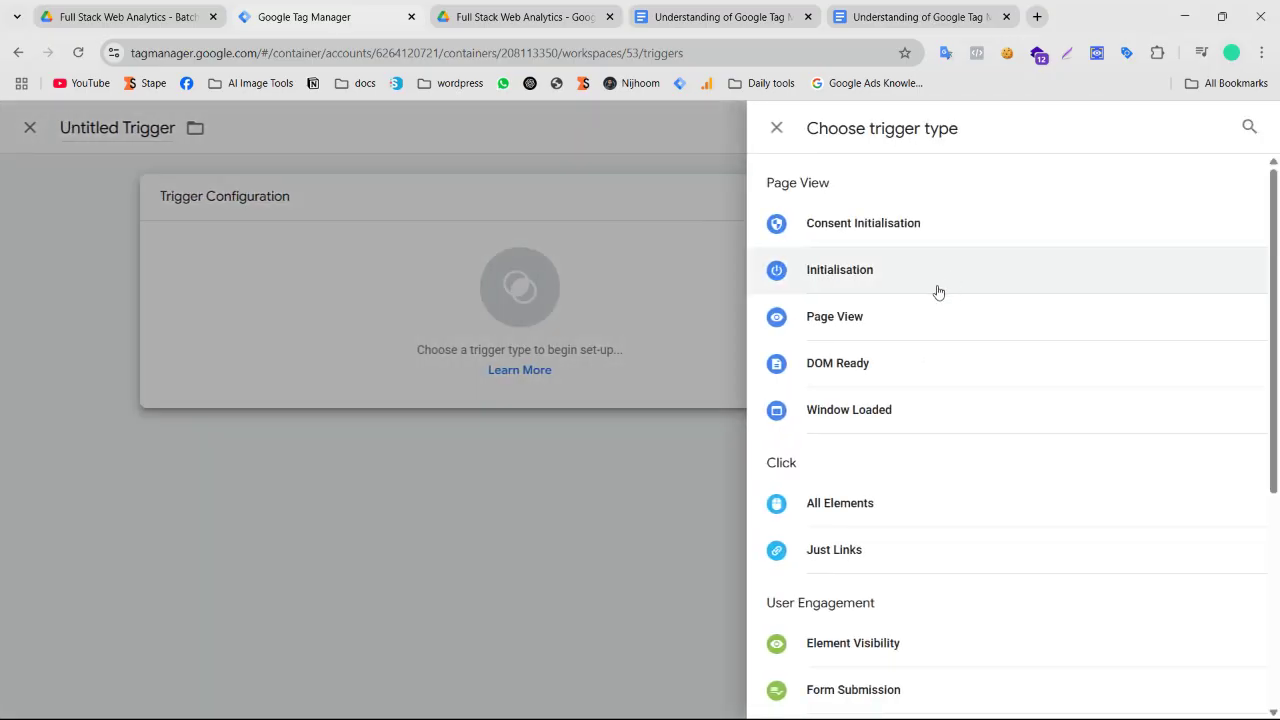
pyautogui.scroll(-3, 927, 320)
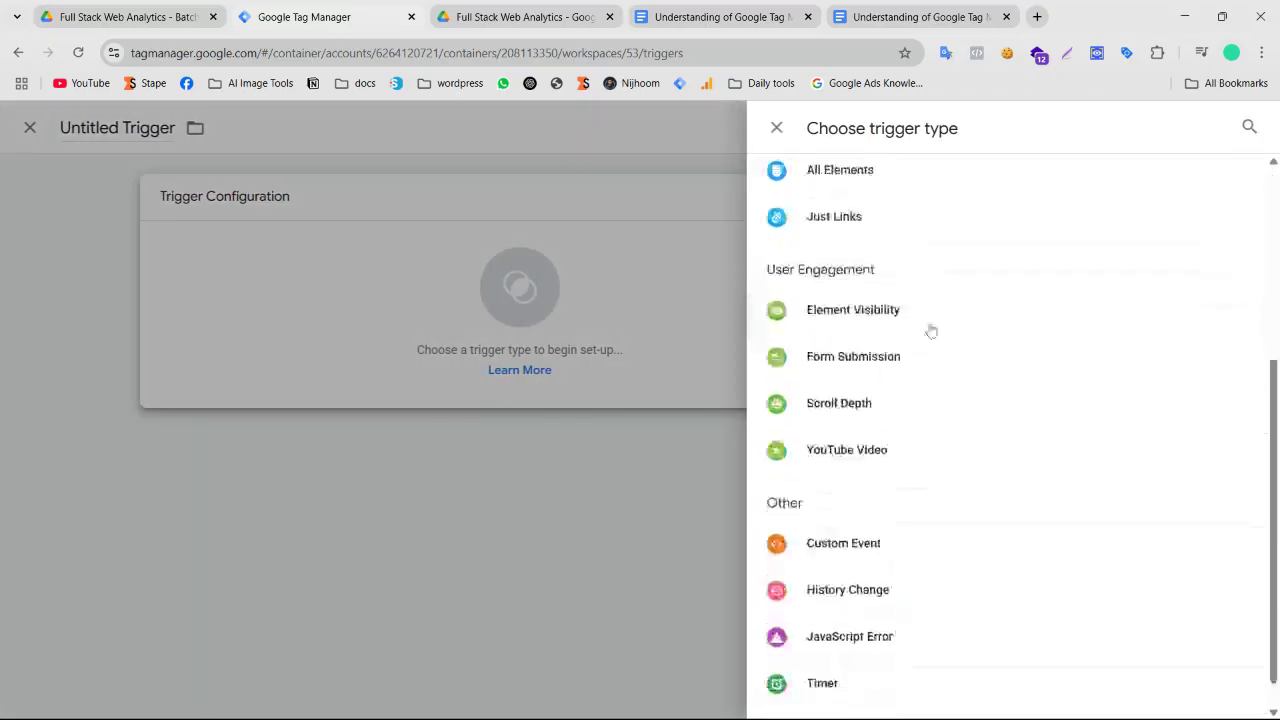
pyautogui.scroll(3, 929, 331)
pyautogui.scroll(-3, 927, 335)
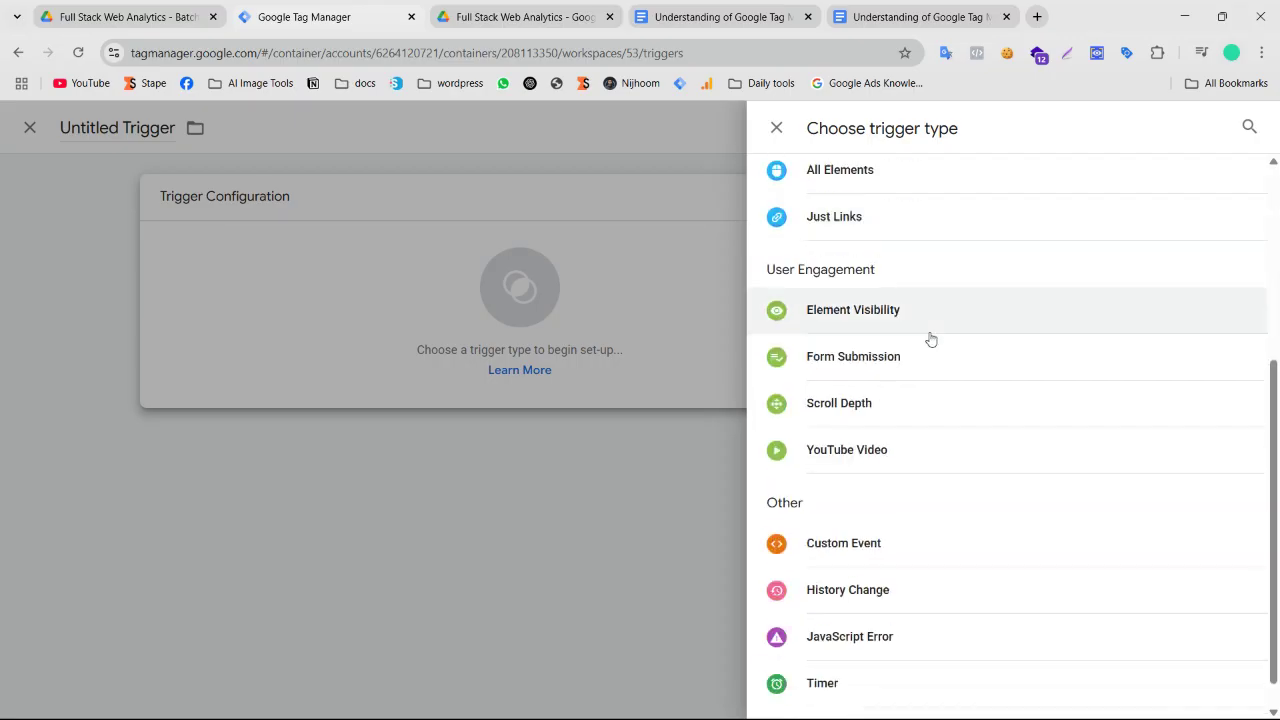
pyautogui.scroll(-1, 931, 354)
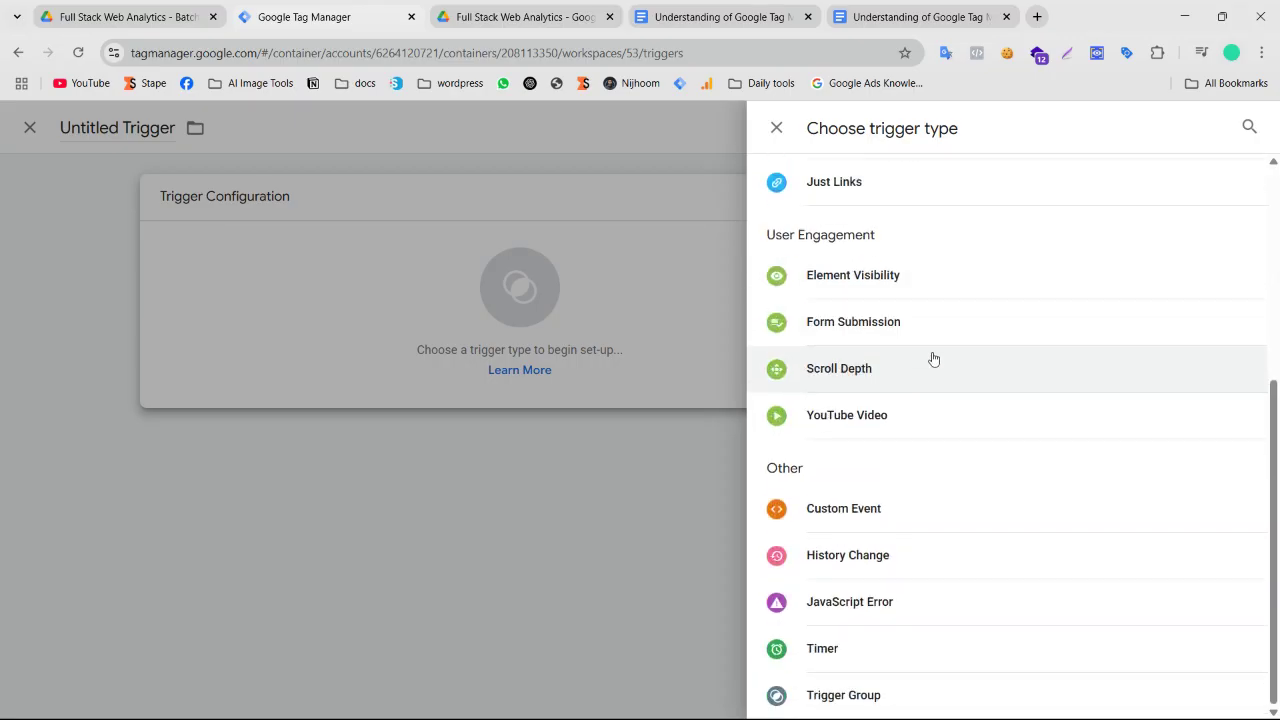
pyautogui.scroll(4, 921, 406)
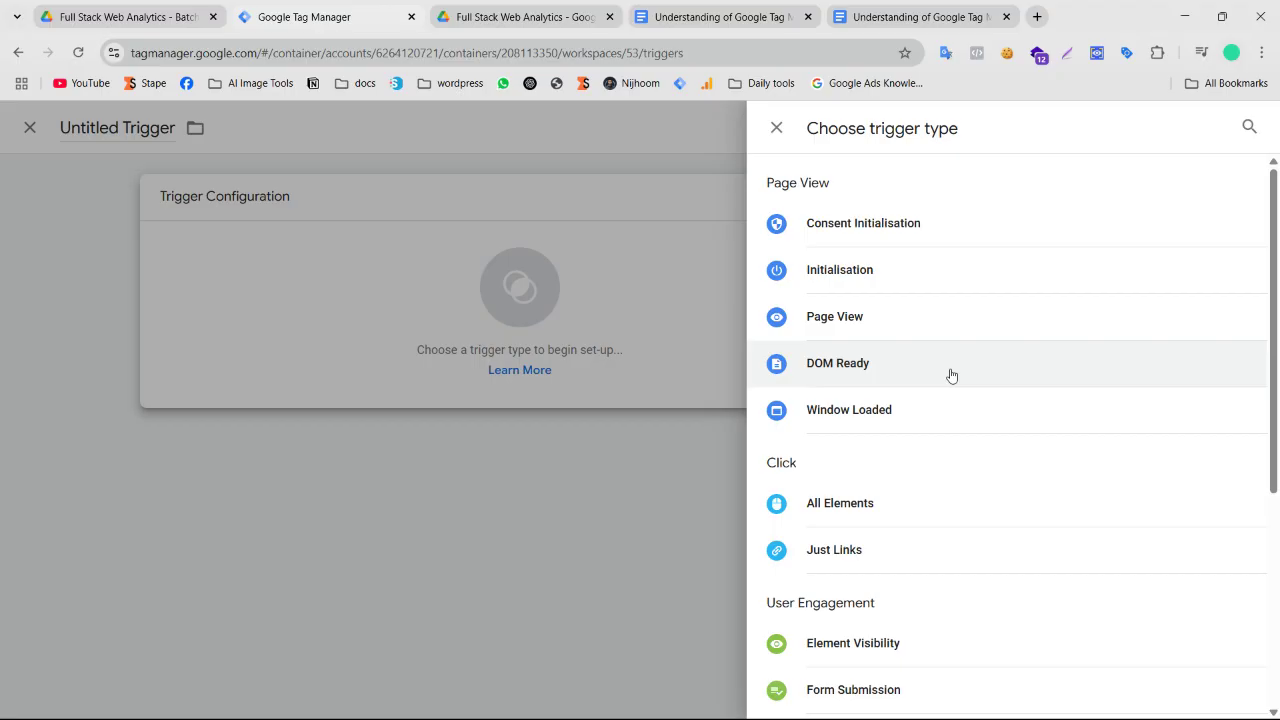
pyautogui.click(434, 292)
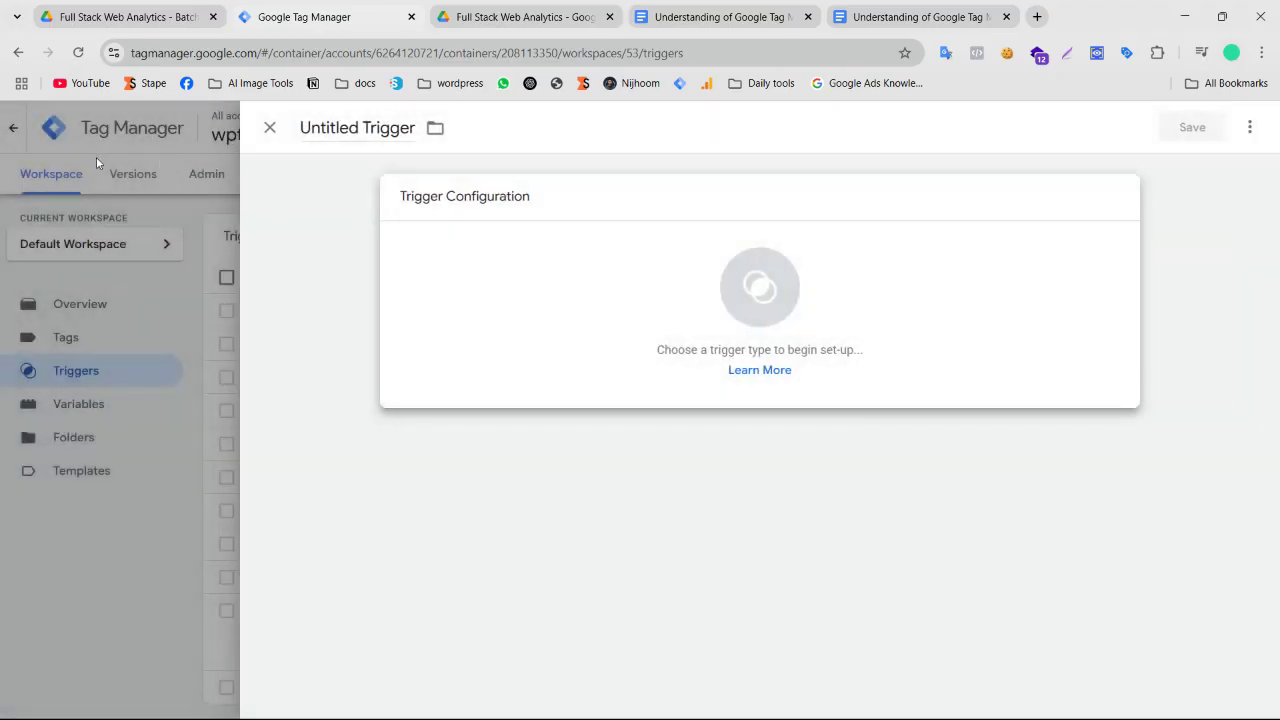
pyautogui.click(104, 332)
# Step: Return to the container's tags, view the tag types for another new tag, and discard the untitled tag
pyautogui.click(97, 343)
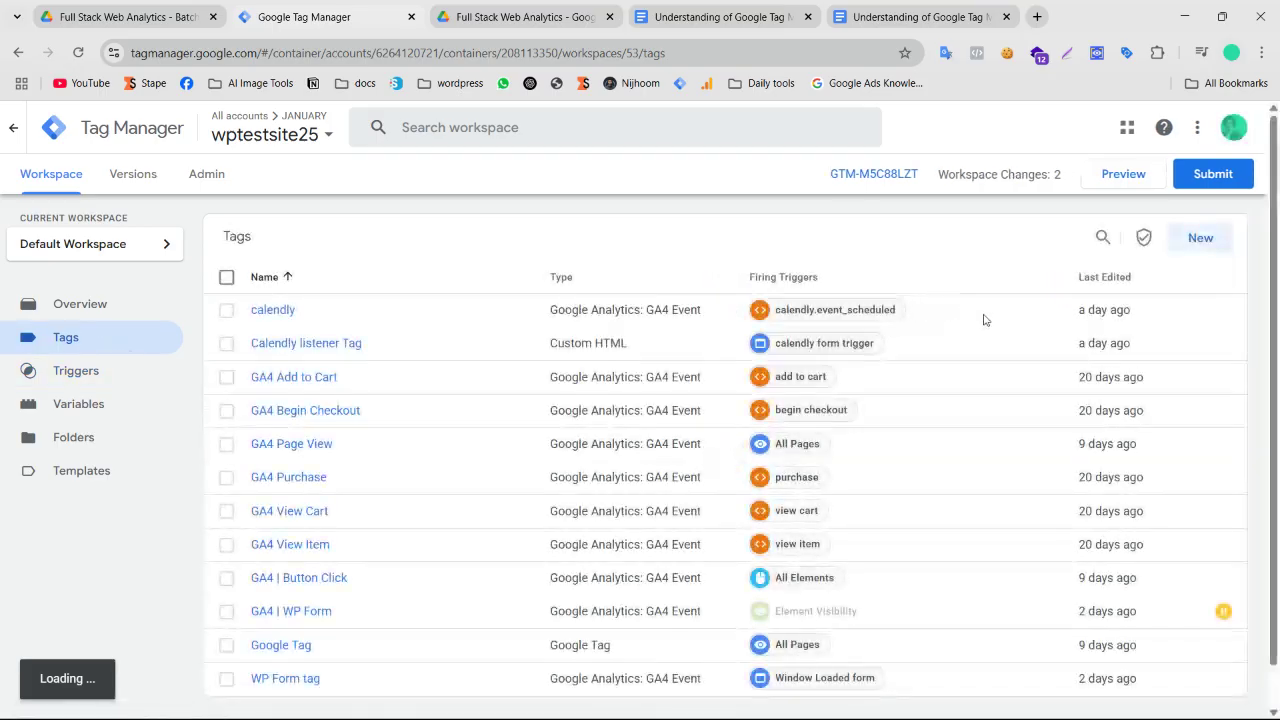
pyautogui.click(1200, 240)
pyautogui.click(920, 278)
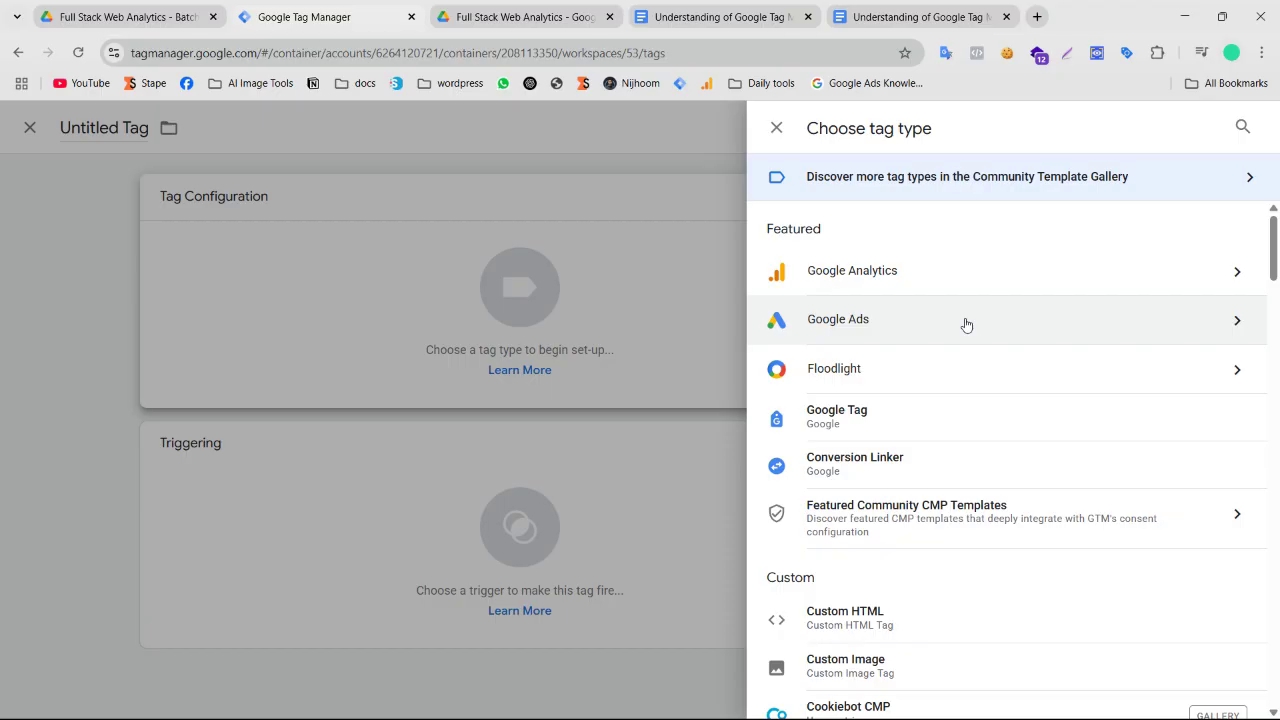
pyautogui.click(389, 306)
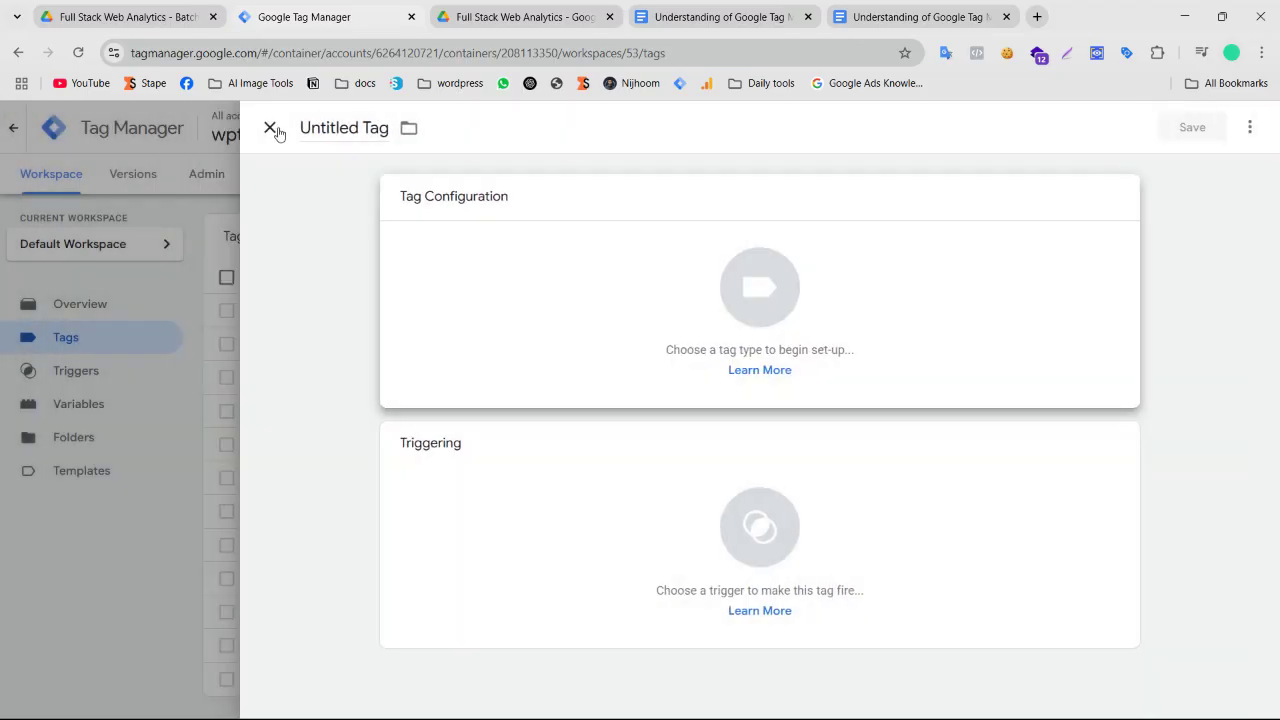
pyautogui.click(271, 131)
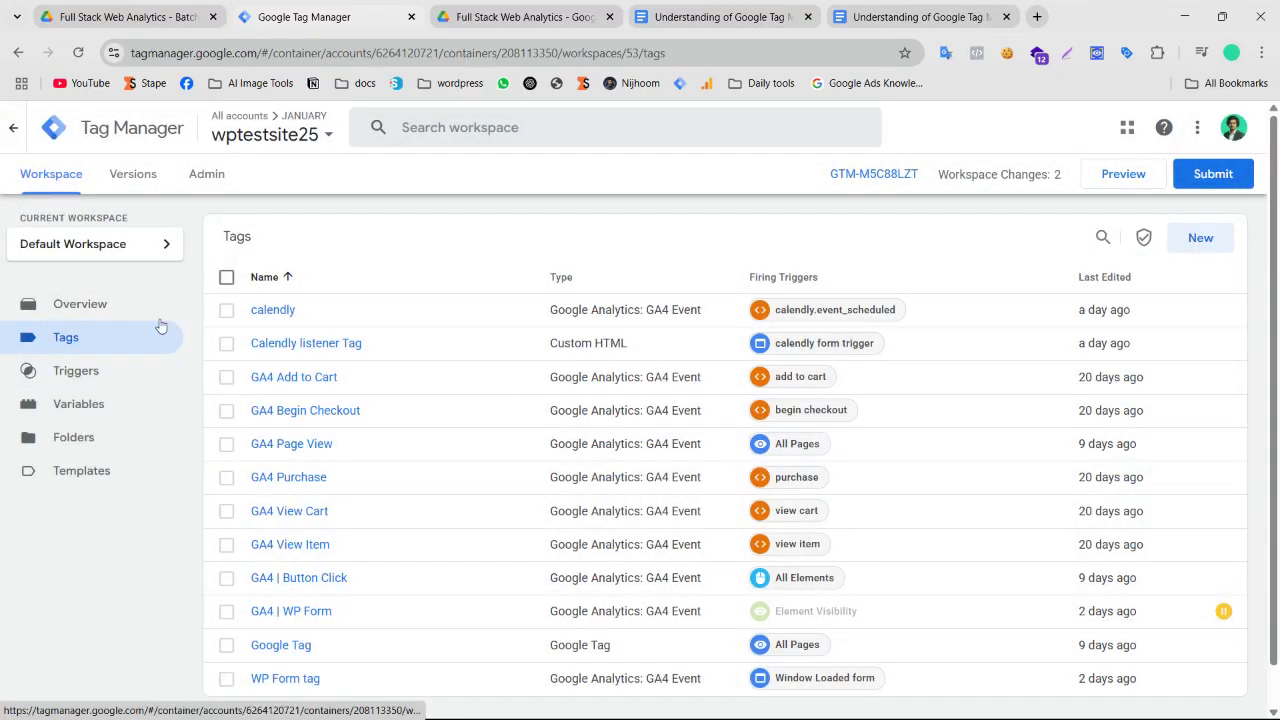
# Step: View the container's built-in variables, and switch to the Google Docs section explaining tags, triggers and variables
pyautogui.click(99, 405)
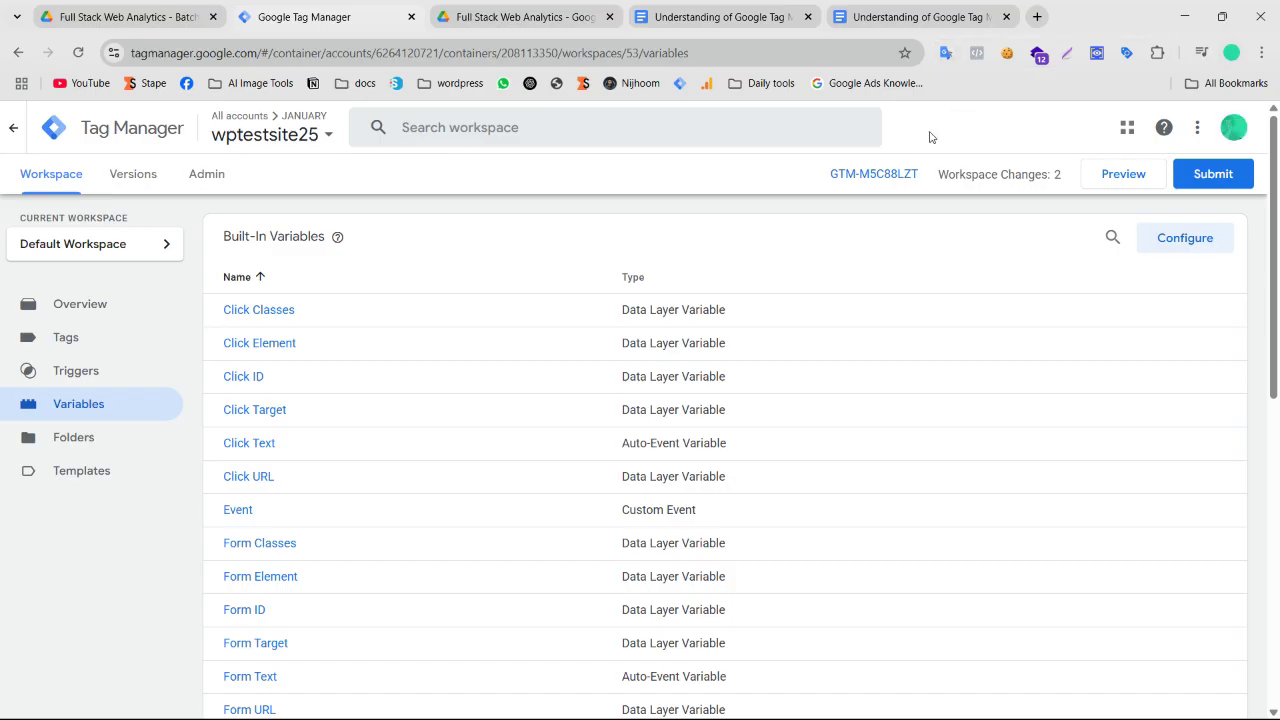
pyautogui.click(880, 17)
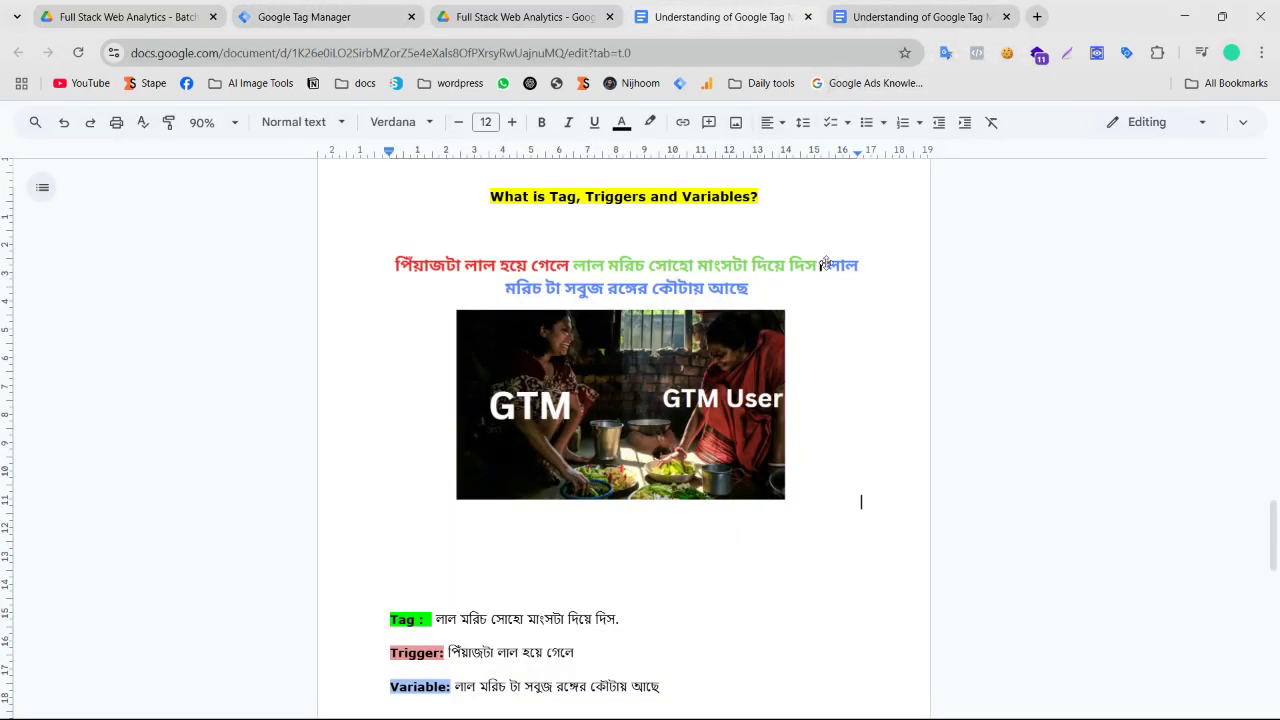
pyautogui.moveTo(953, 433)
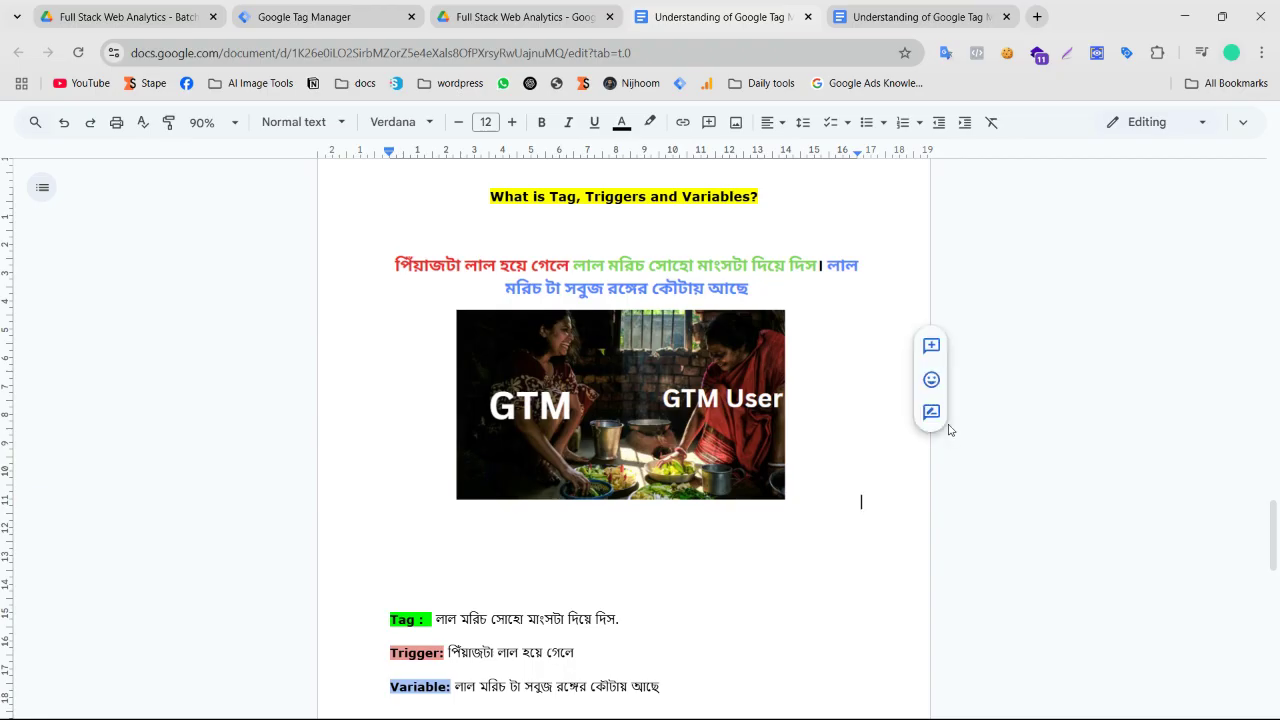